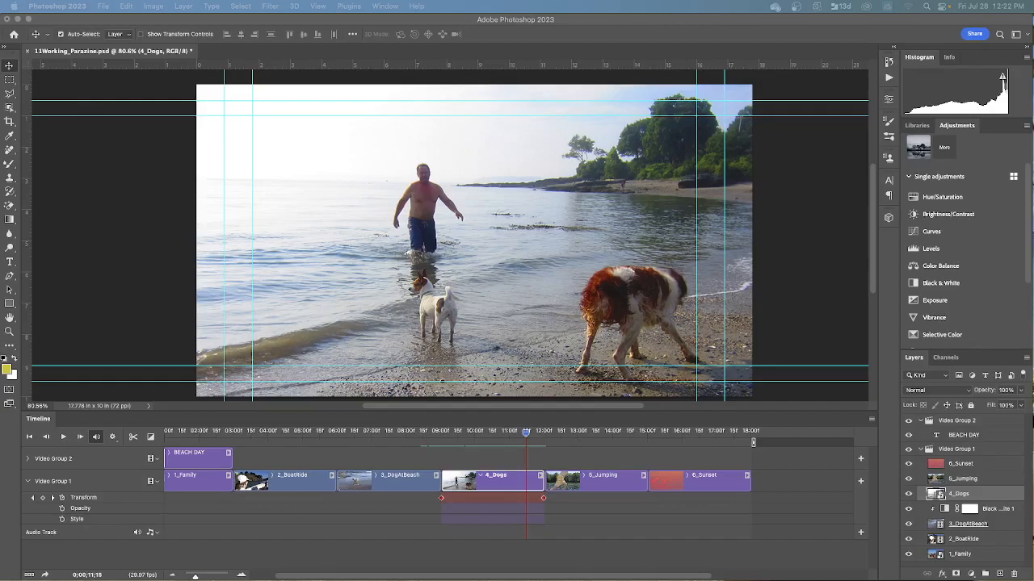
# Step: Move the playhead to the end of the 5_Jumping clip at 0;00;15;00 and collapse the 4_Dogs clip's keyframe properties
pyautogui.click(526, 434)
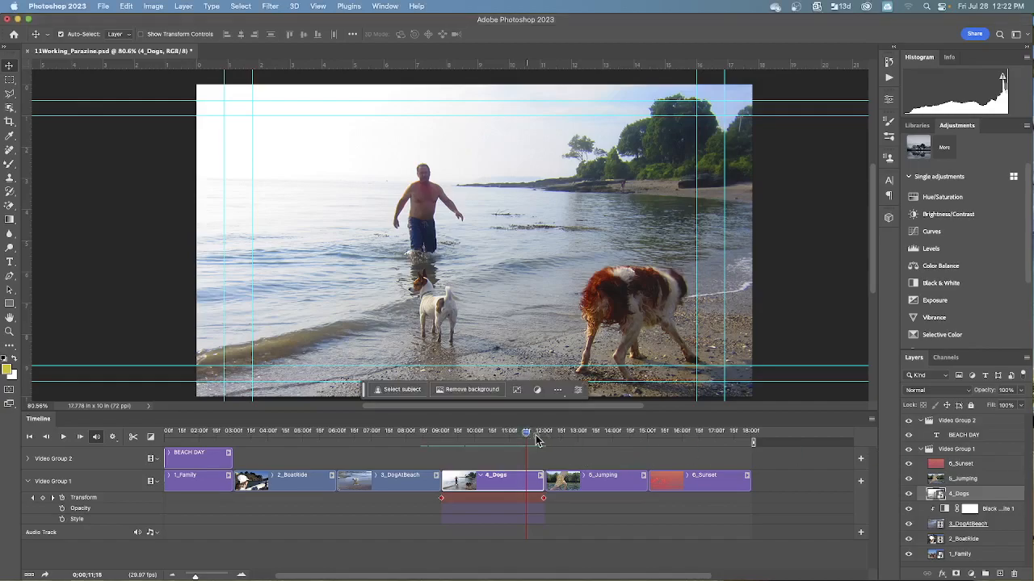
pyautogui.moveTo(525, 434); pyautogui.dragTo(645, 437)
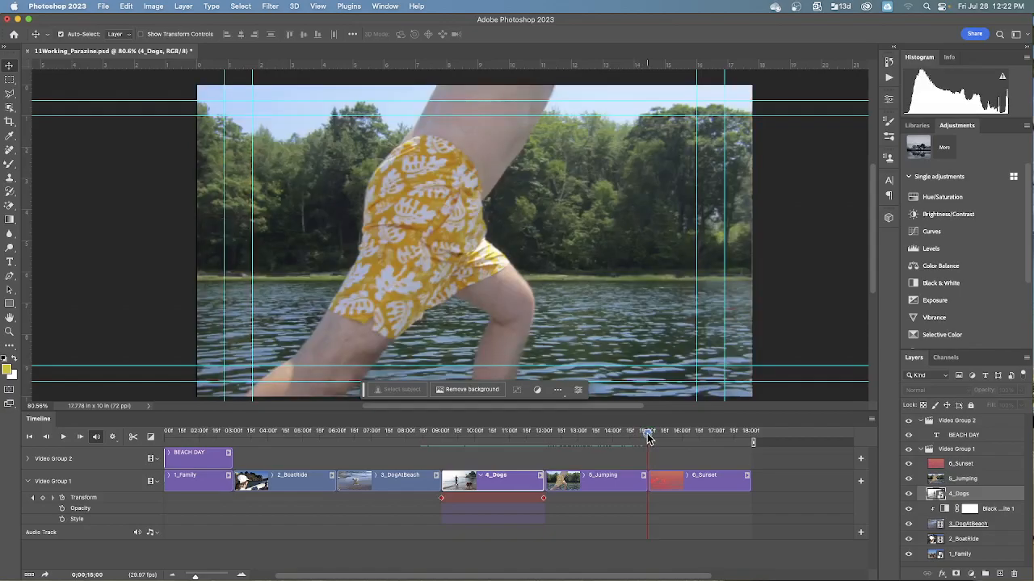
pyautogui.click(43, 498)
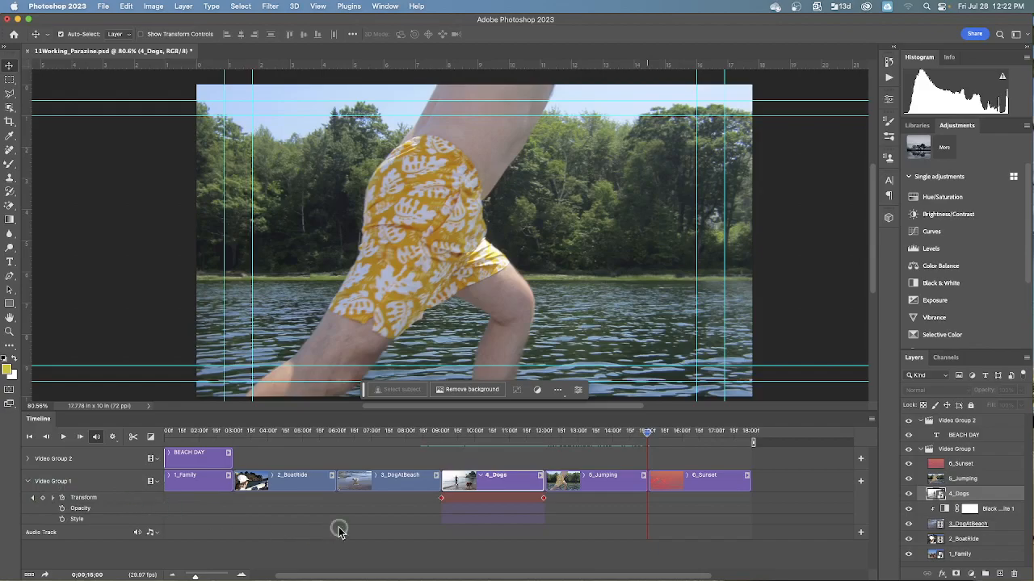
pyautogui.click(530, 500)
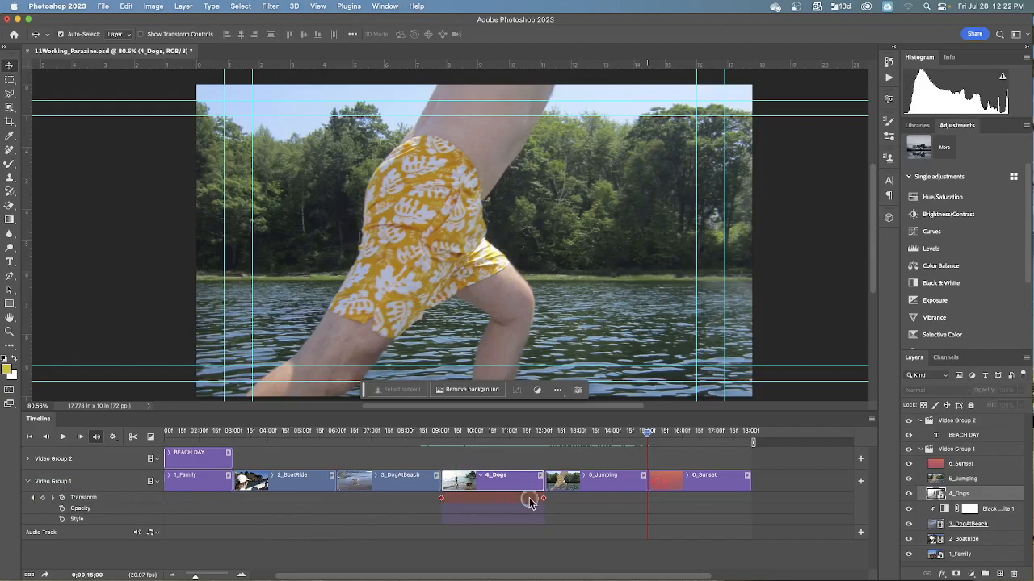
pyautogui.click(481, 476)
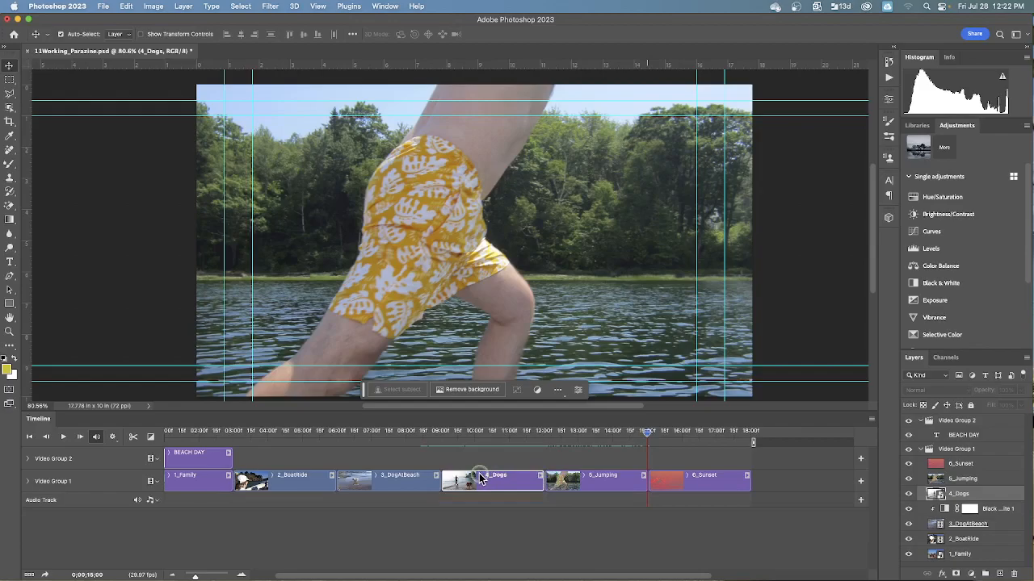
pyautogui.moveTo(648, 435); pyautogui.dragTo(646, 434)
pyautogui.click(646, 436)
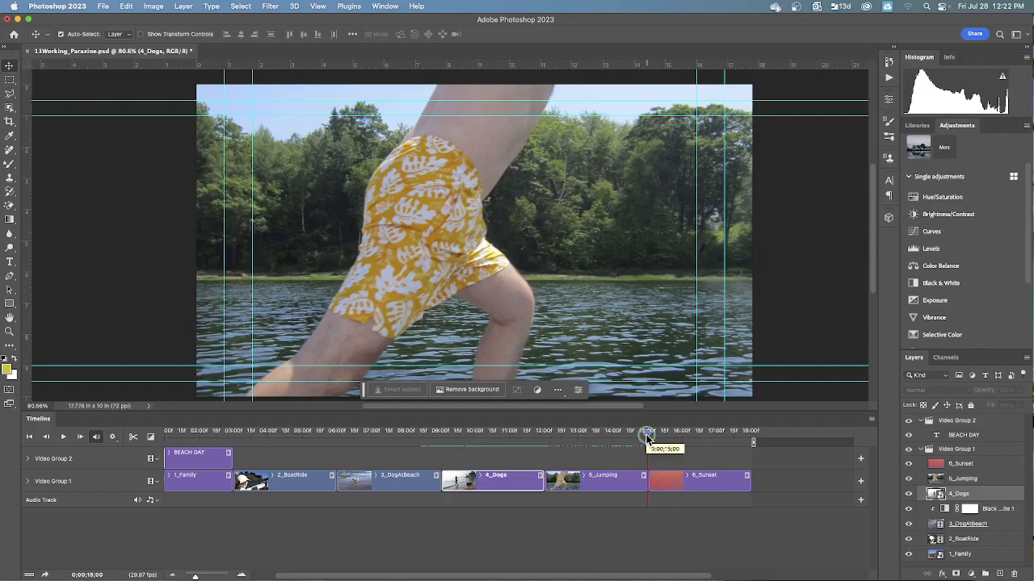
# Step: Shift the 5_Jumping image down until the raised hand is in frame, and set a Position keyframe at the clip's end
pyautogui.click(612, 482)
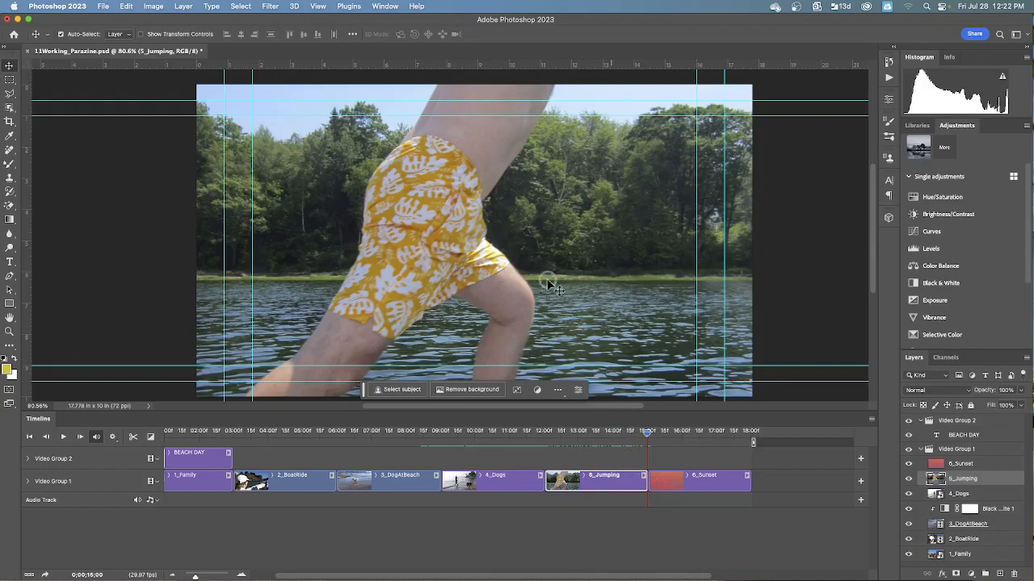
pyautogui.moveTo(553, 182); pyautogui.dragTo(533, 299)
pyautogui.moveTo(536, 193); pyautogui.dragTo(525, 294)
pyautogui.moveTo(518, 244); pyautogui.dragTo(512, 315)
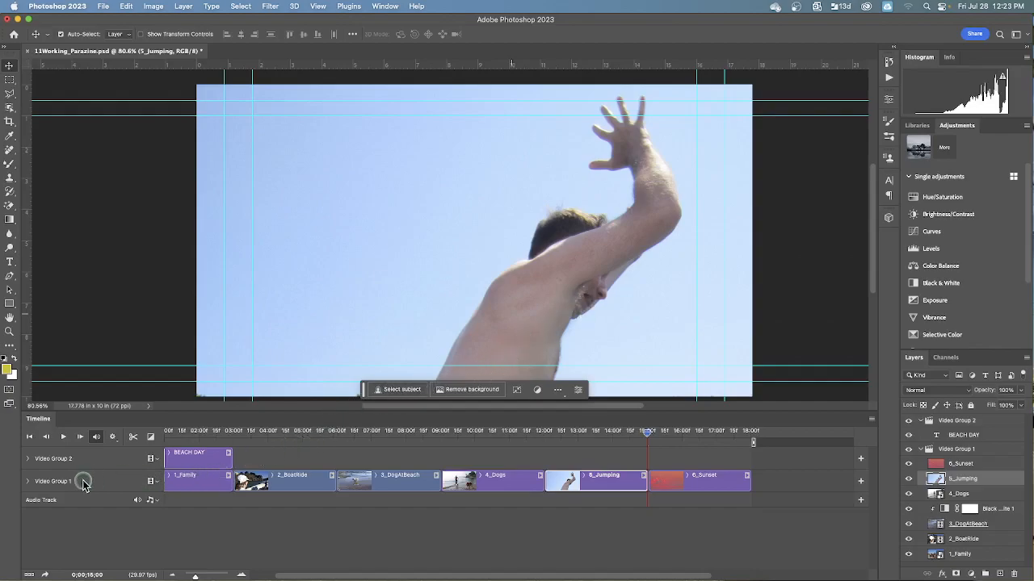
pyautogui.click(35, 483)
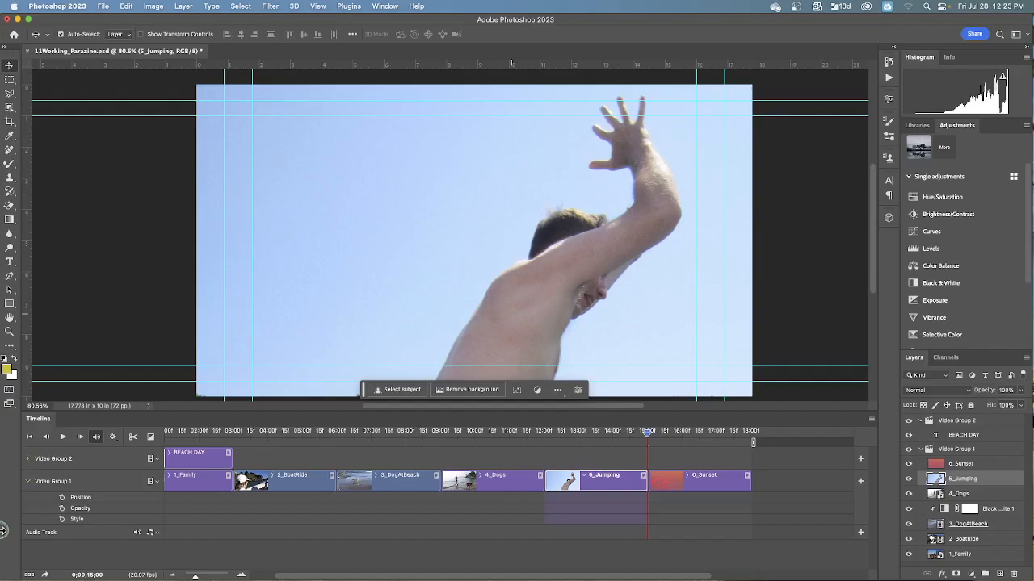
pyautogui.click(62, 497)
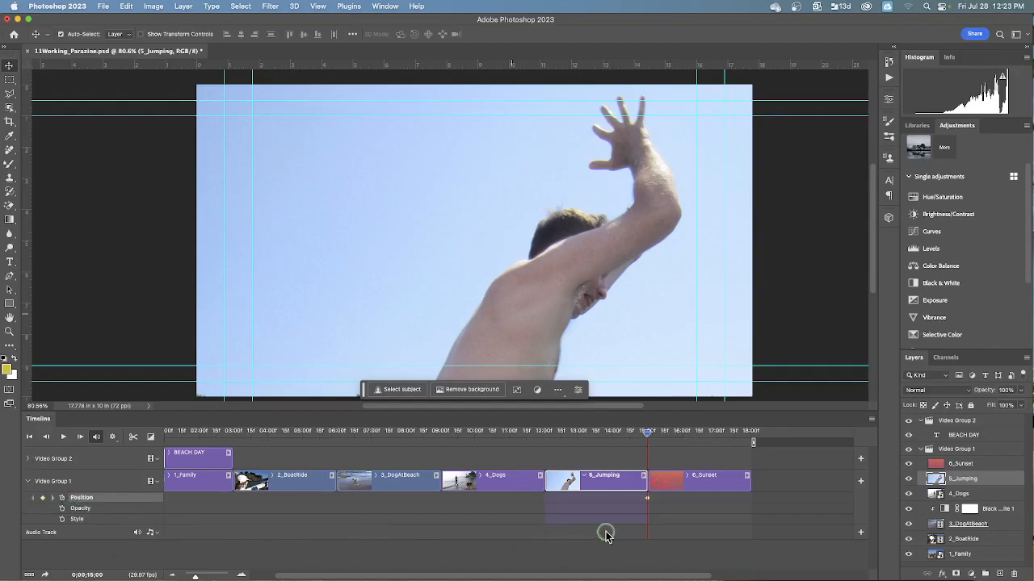
# Step: At the start of the 5_Jumping clip (0;00;12;01), shift its image up to frame the jumper's legs and the water
pyautogui.hscroll(2, 642, 503)
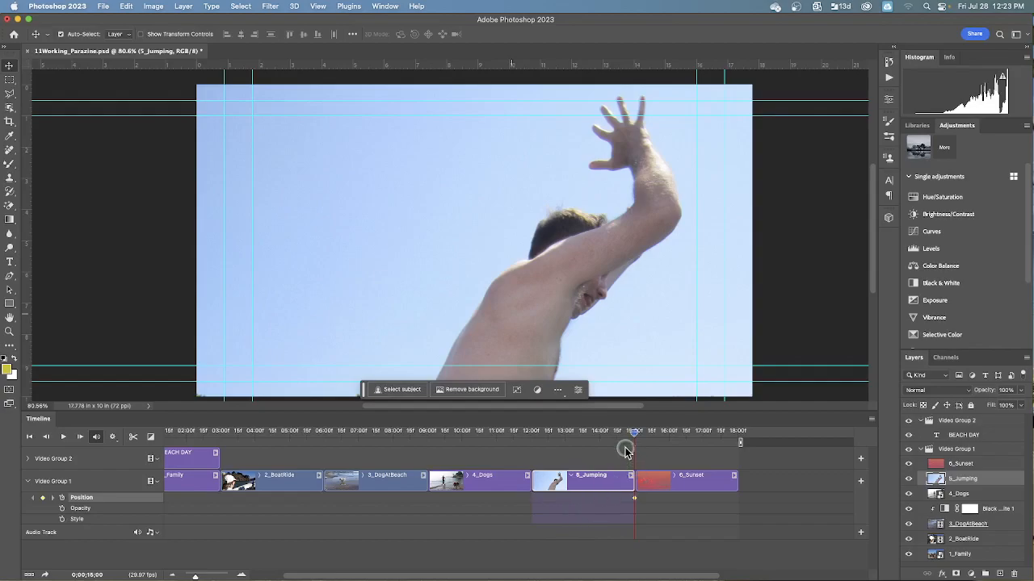
pyautogui.moveTo(634, 437); pyautogui.dragTo(533, 437)
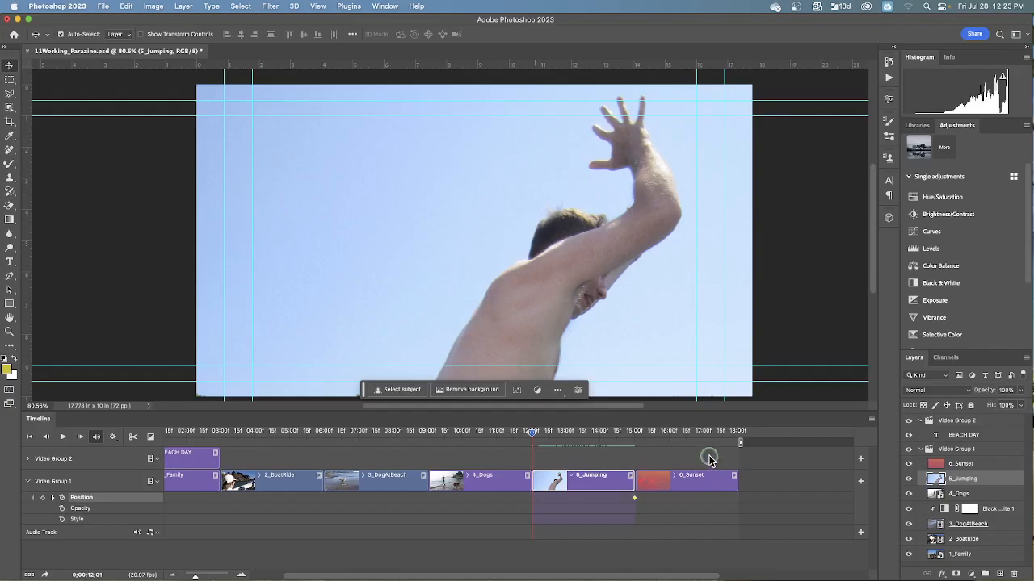
pyautogui.moveTo(603, 313); pyautogui.dragTo(612, 246)
pyautogui.moveTo(609, 291); pyautogui.dragTo(610, 174)
pyautogui.moveTo(612, 351); pyautogui.dragTo(646, 202)
pyautogui.moveTo(641, 260); pyautogui.dragTo(646, 255)
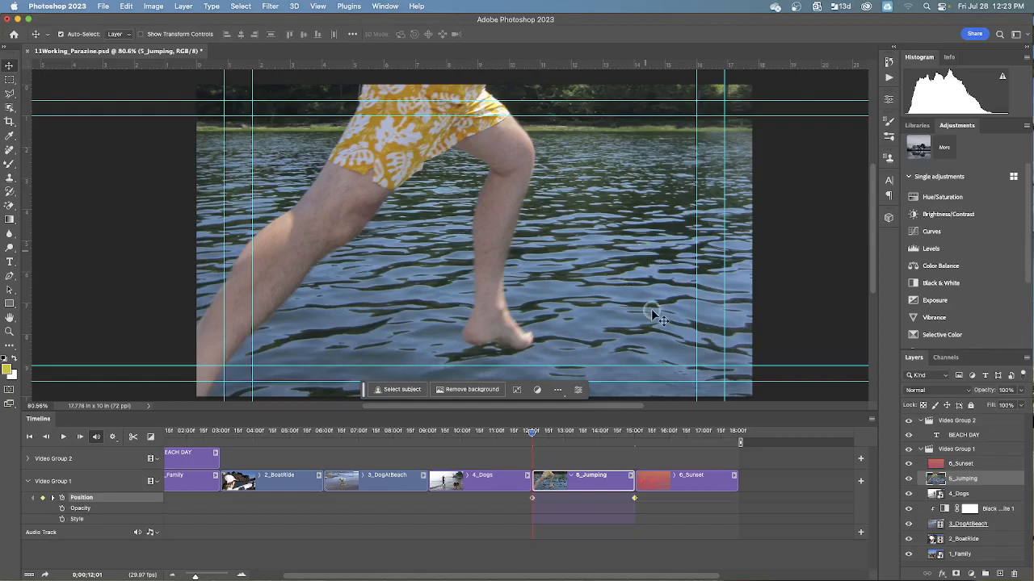
# Step: Scrub through the 5_Jumping position animation, collapse its keyframe properties and save the document
pyautogui.moveTo(530, 434); pyautogui.dragTo(614, 444)
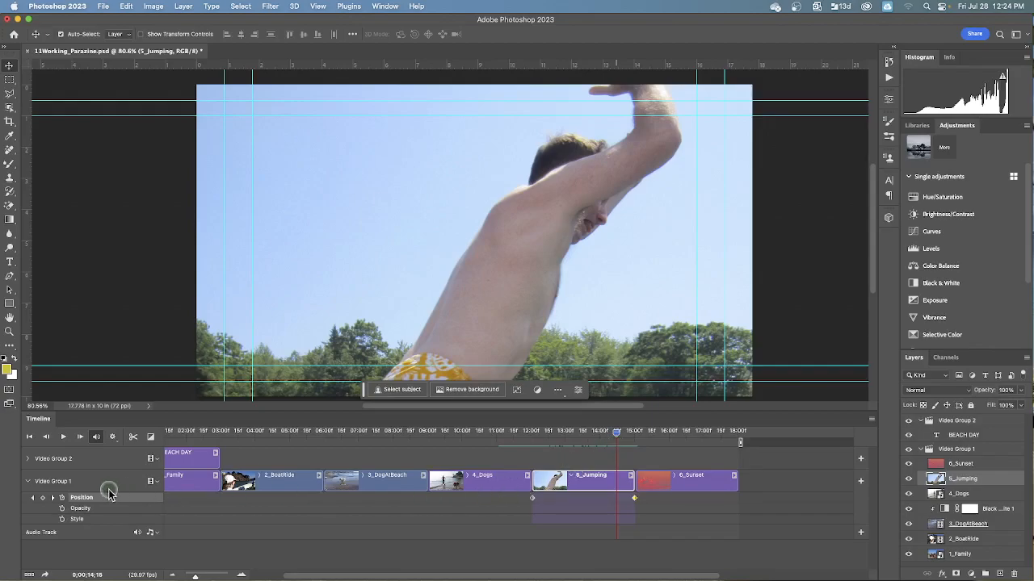
pyautogui.click(29, 482)
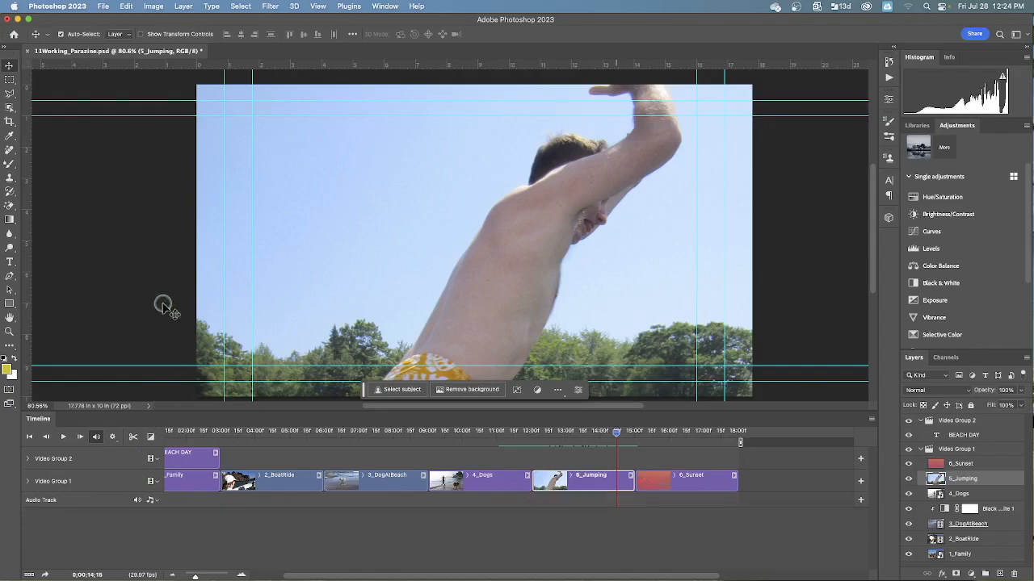
pyautogui.click(104, 7)
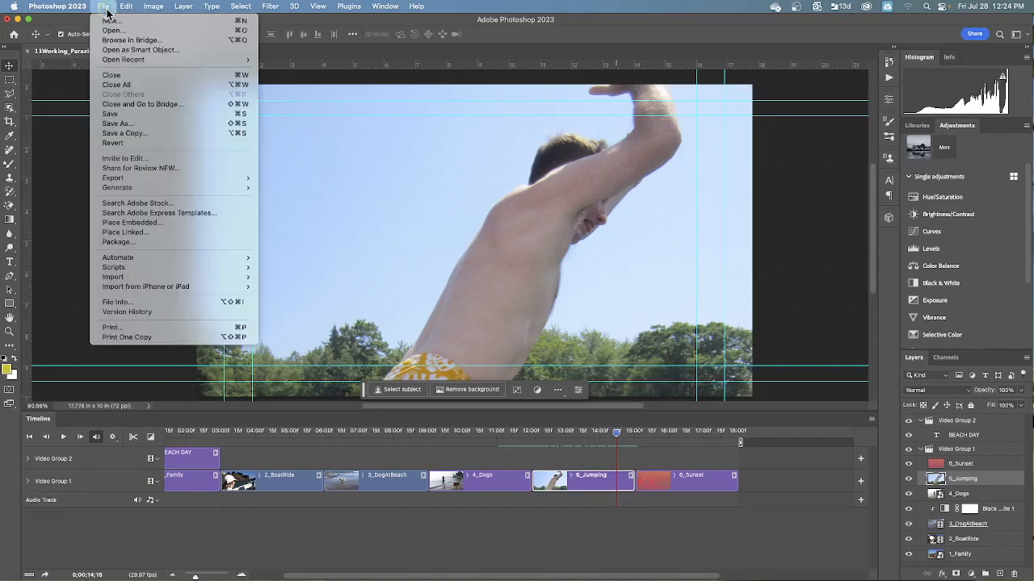
pyautogui.click(108, 114)
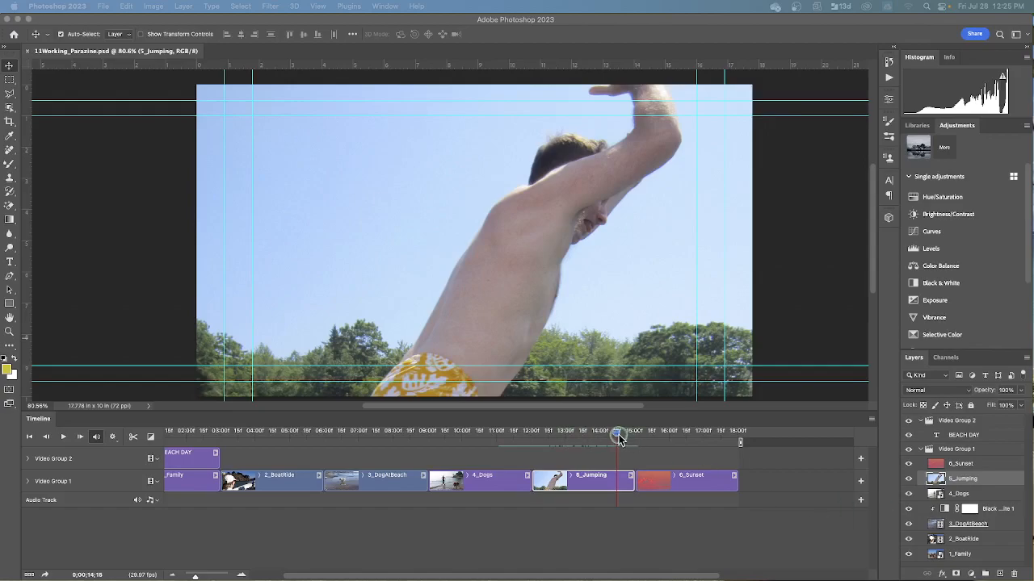
# Step: With the playhead at the start of 6_Sunset (0;00;15;01), apply Pan & Zoom motion set to Zoom Out to that clip
pyautogui.moveTo(616, 437); pyautogui.dragTo(635, 437)
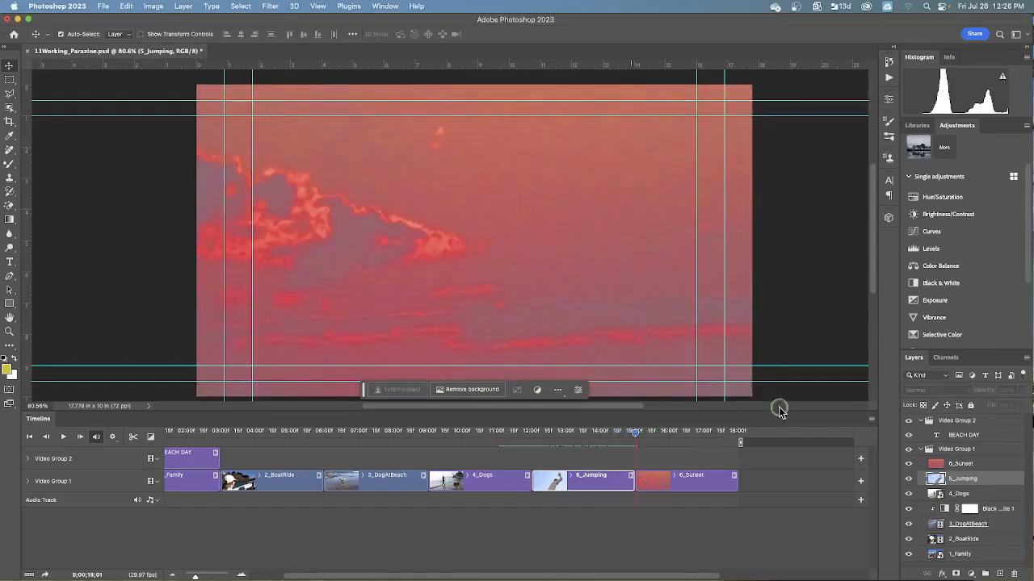
pyautogui.click(734, 477)
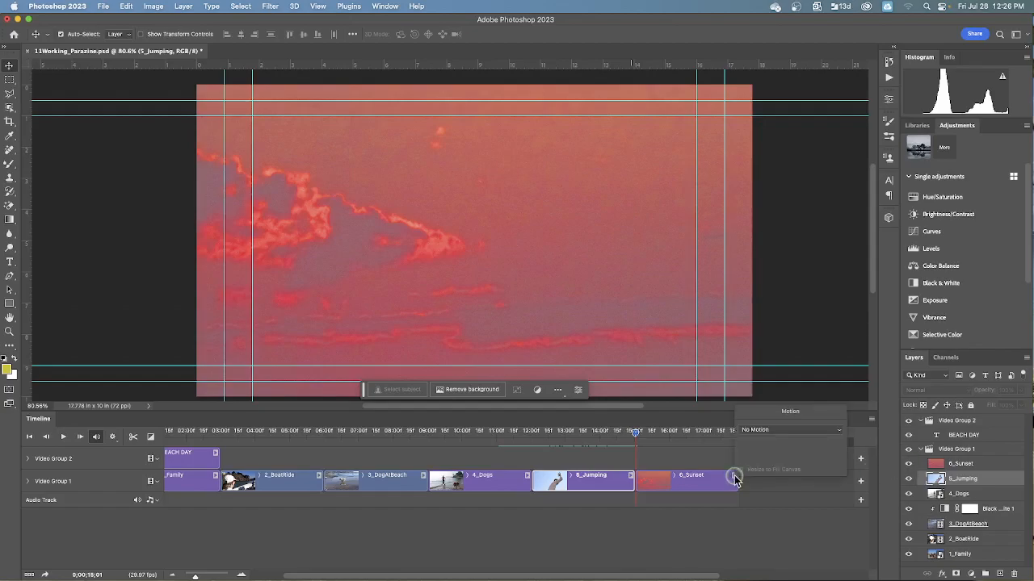
pyautogui.click(784, 434)
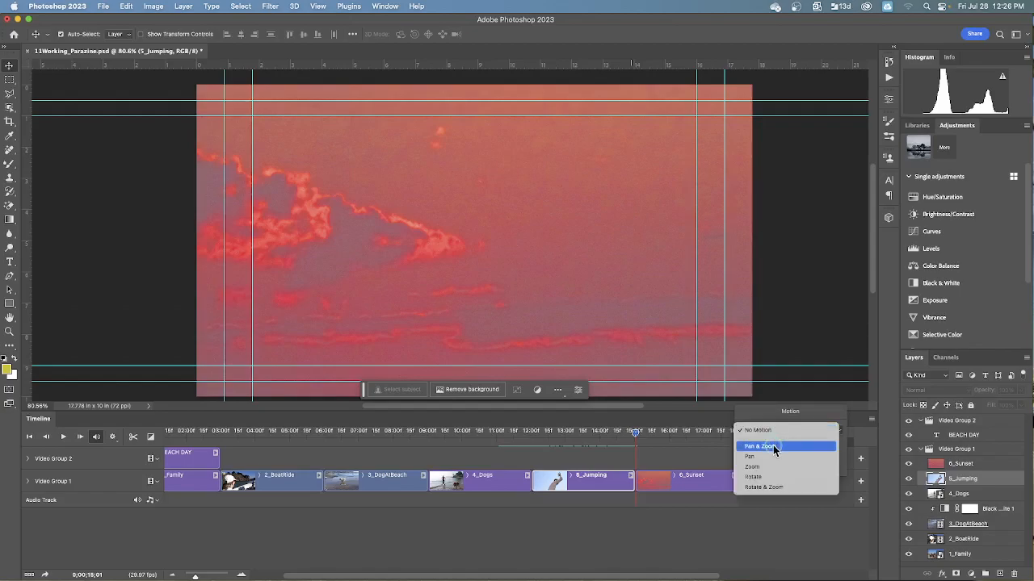
pyautogui.click(773, 446)
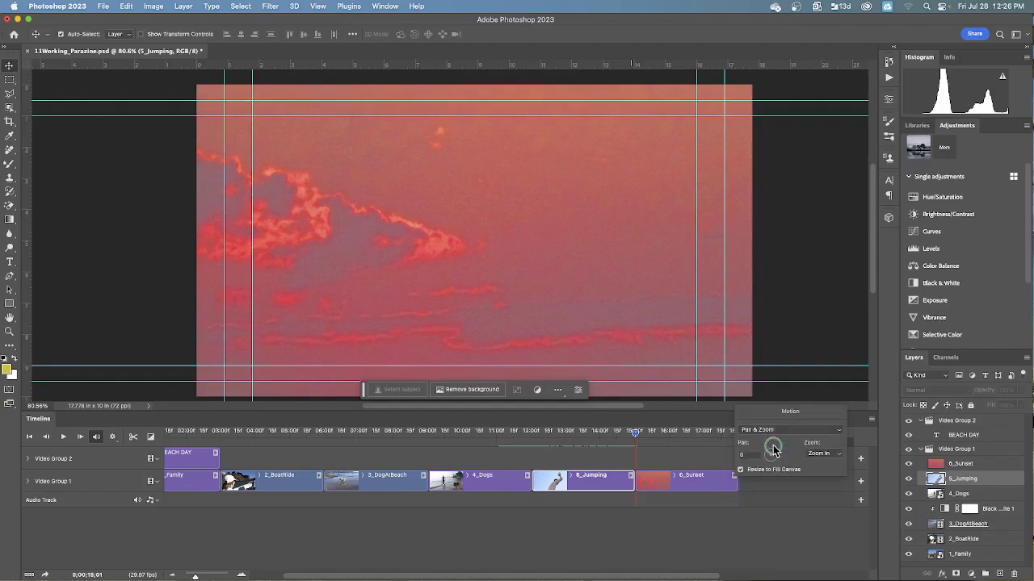
pyautogui.click(818, 453)
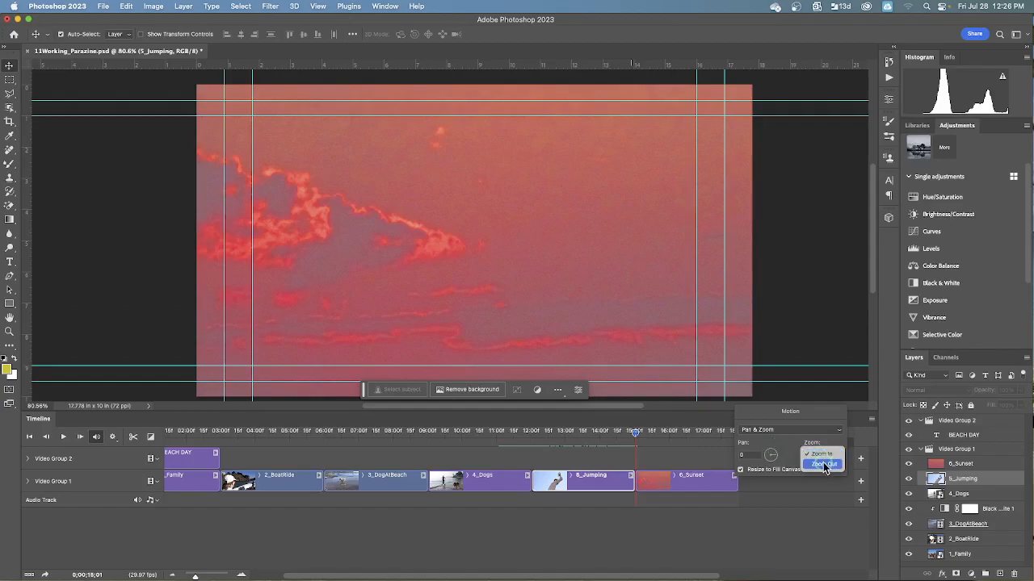
pyautogui.click(824, 467)
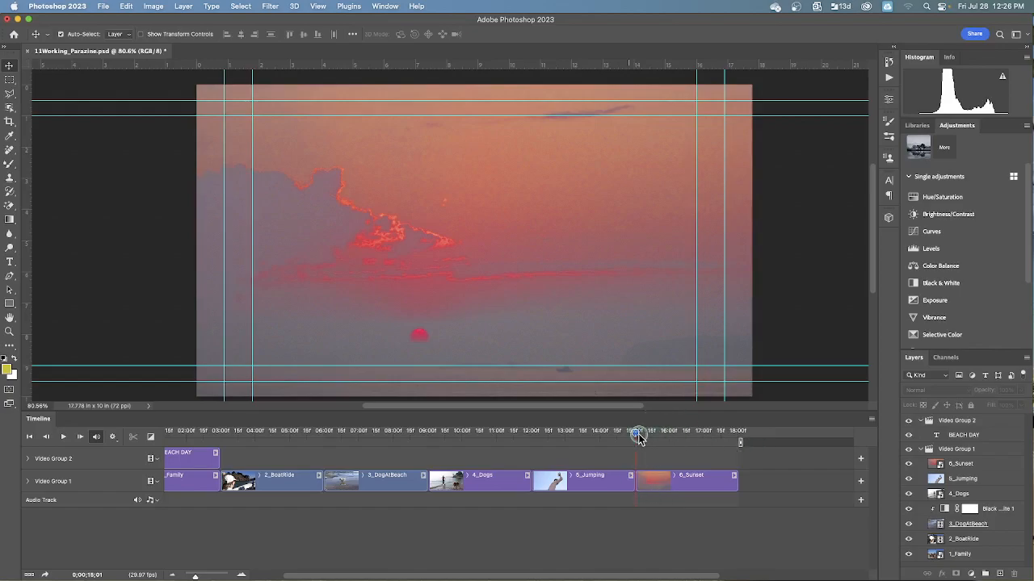
# Step: Scrub through the 6_Sunset clip to preview its motion, and return the playhead to the first frame
pyautogui.moveTo(635, 436); pyautogui.dragTo(742, 452)
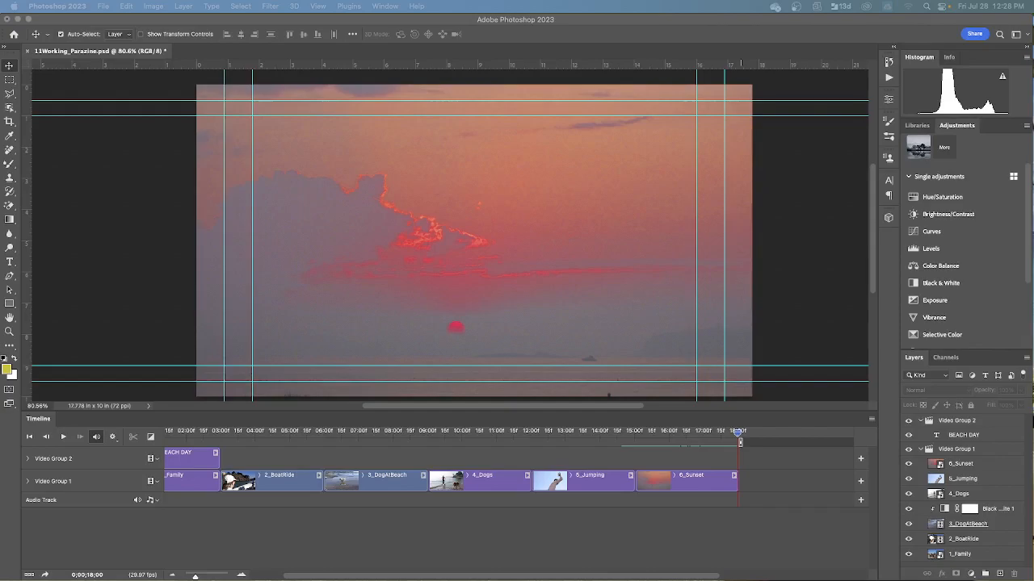
pyautogui.click(30, 440)
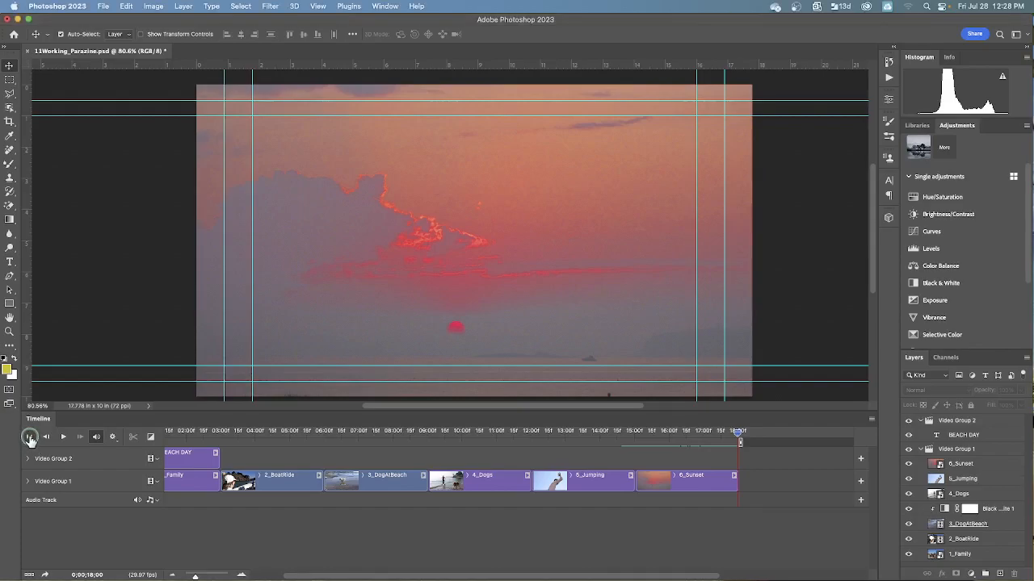
pyautogui.click(30, 438)
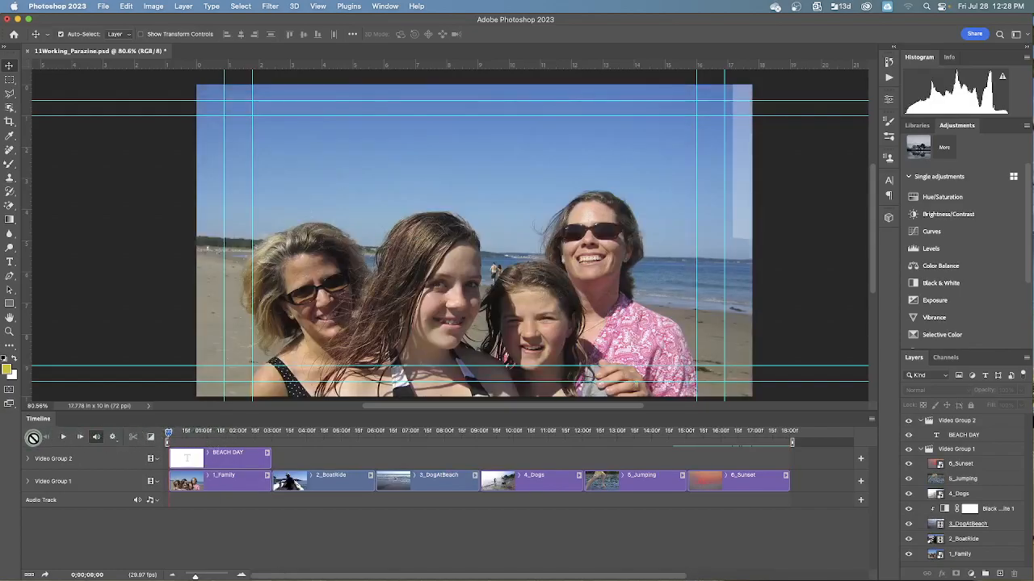
# Step: Choose the Cross Fade transition and set the transition duration to 0.25 s
pyautogui.click(149, 436)
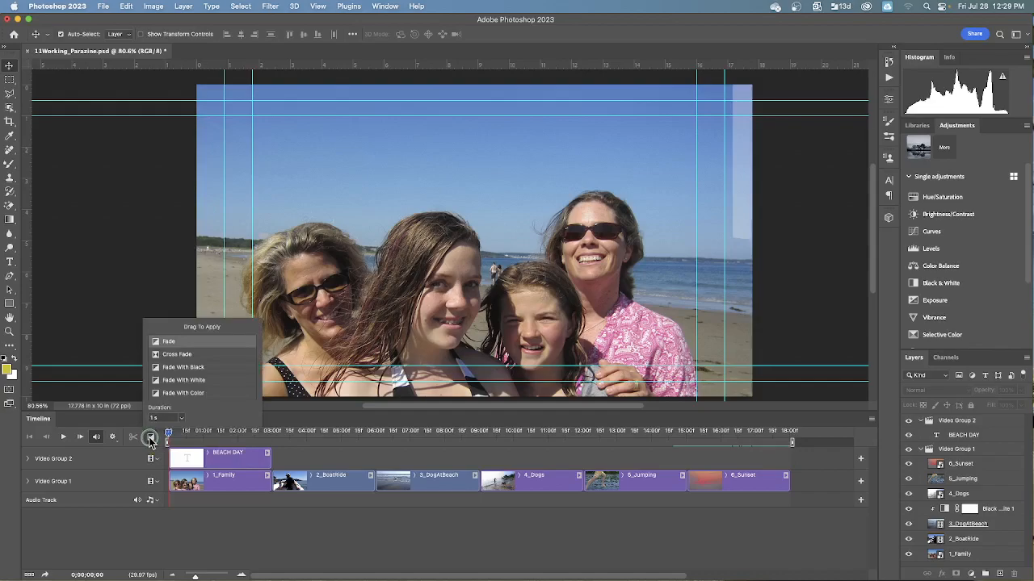
pyautogui.click(179, 355)
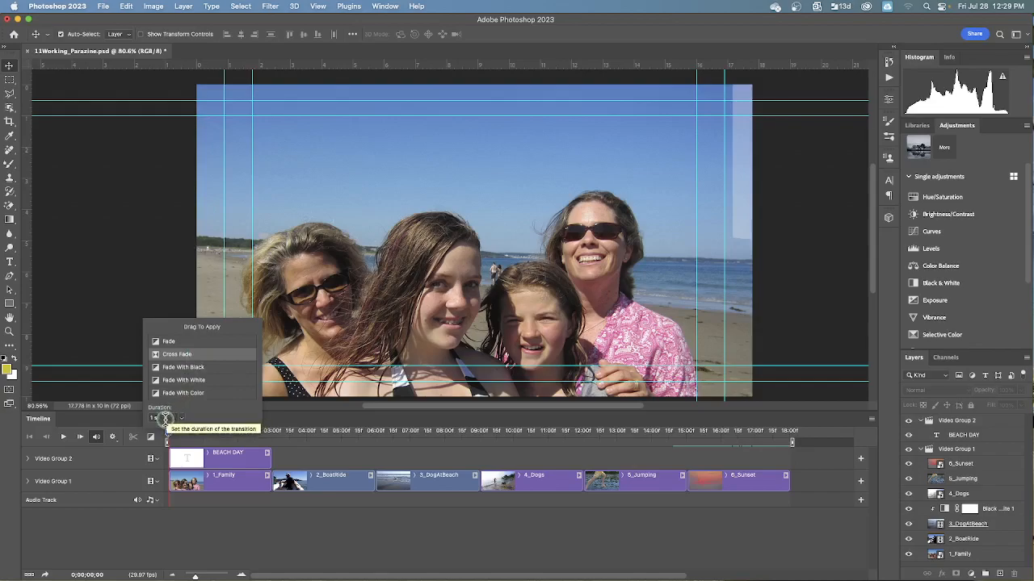
pyautogui.click(170, 418)
pyautogui.write('25')
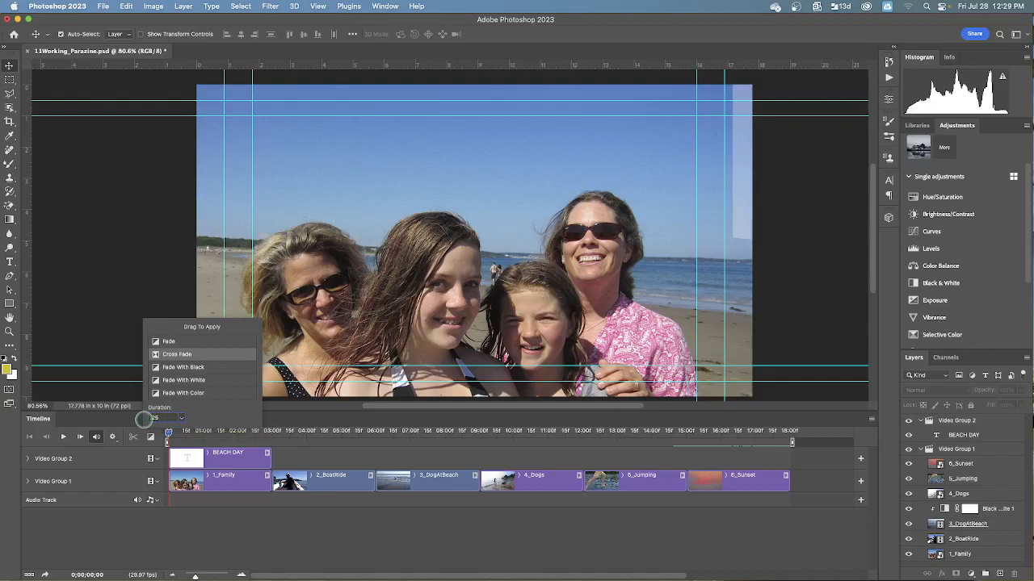
pyautogui.press('Return')
# Step: Add Cross Fade transitions between all adjacent clips from 1_Family to 6_Sunset, and Fade With Black at the end of 6_Sunset
pyautogui.hscroll(2, 180, 361)
pyautogui.hscroll(1, 180, 358)
pyautogui.moveTo(180, 357)
pyautogui.mouseDown()
pyautogui.moveTo(205, 410)
pyautogui.moveTo(271, 482)
pyautogui.mouseUp()
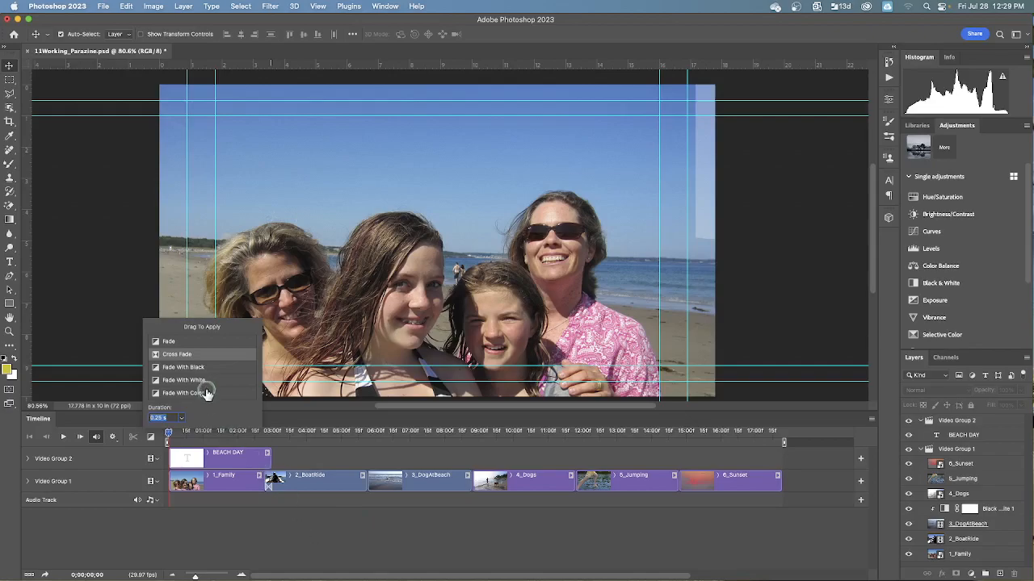
pyautogui.moveTo(192, 355); pyautogui.dragTo(363, 484)
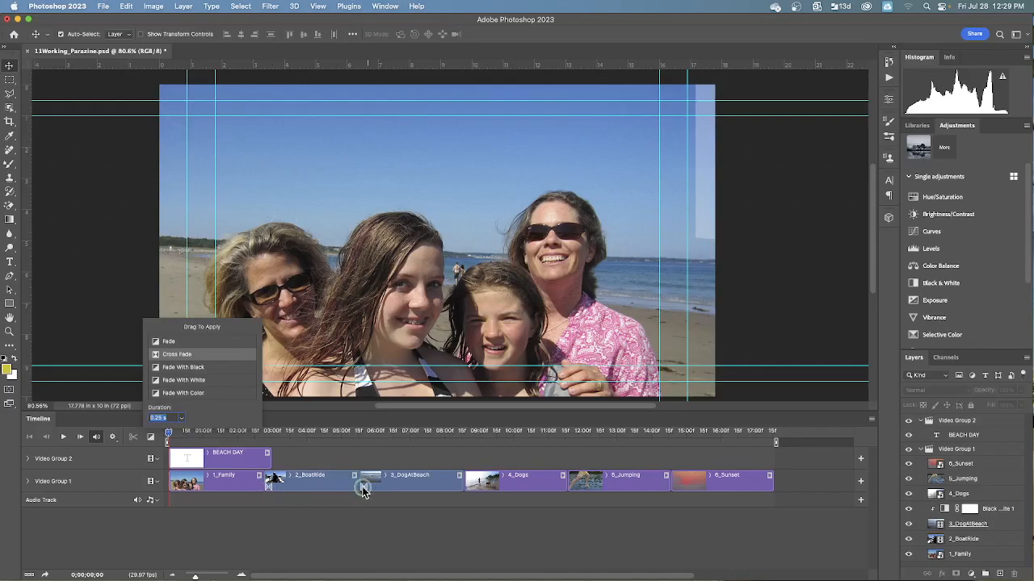
pyautogui.moveTo(196, 356); pyautogui.dragTo(460, 482)
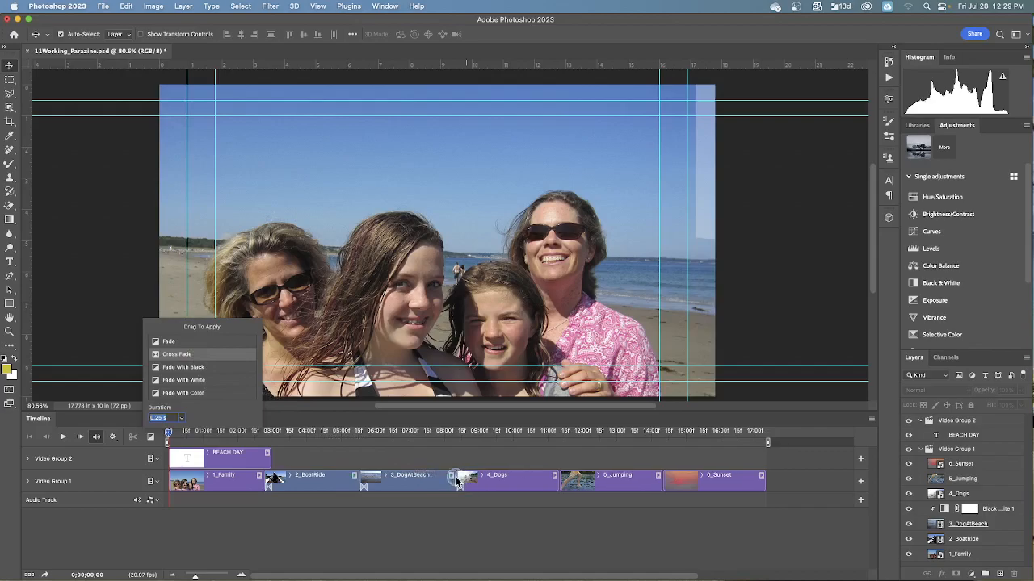
pyautogui.moveTo(193, 355); pyautogui.dragTo(557, 482)
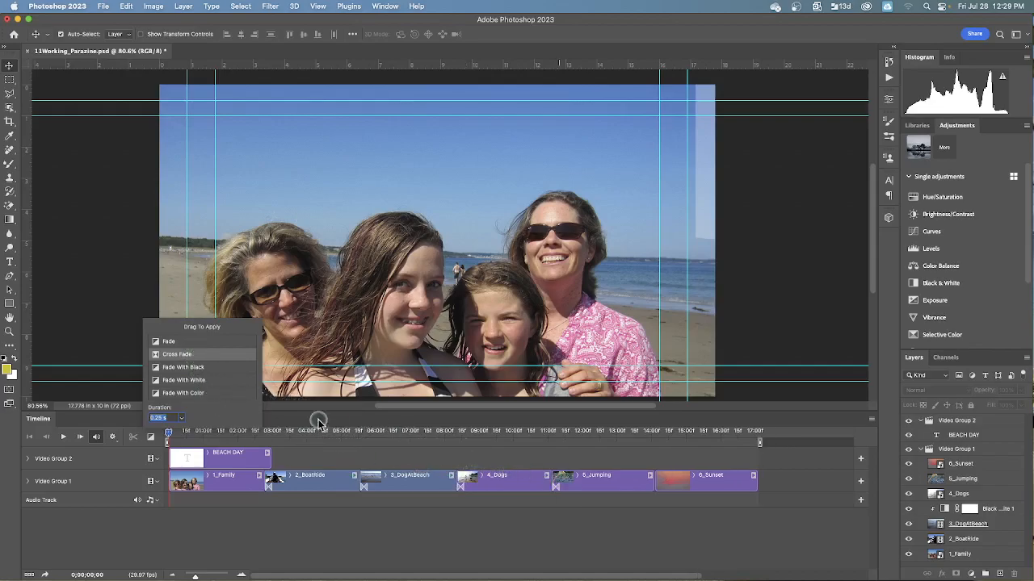
pyautogui.moveTo(185, 355); pyautogui.dragTo(651, 482)
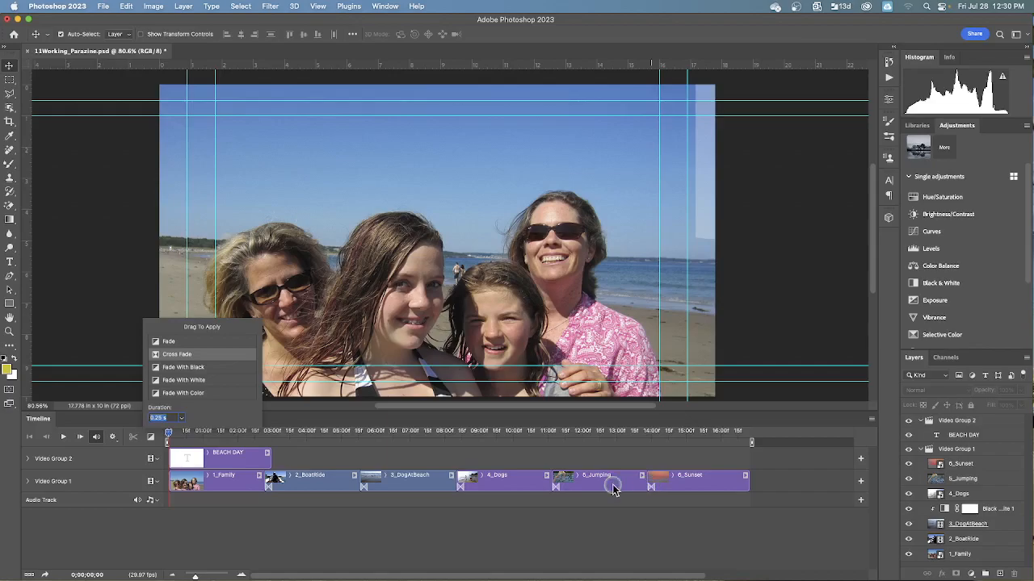
pyautogui.moveTo(176, 368); pyautogui.dragTo(753, 485)
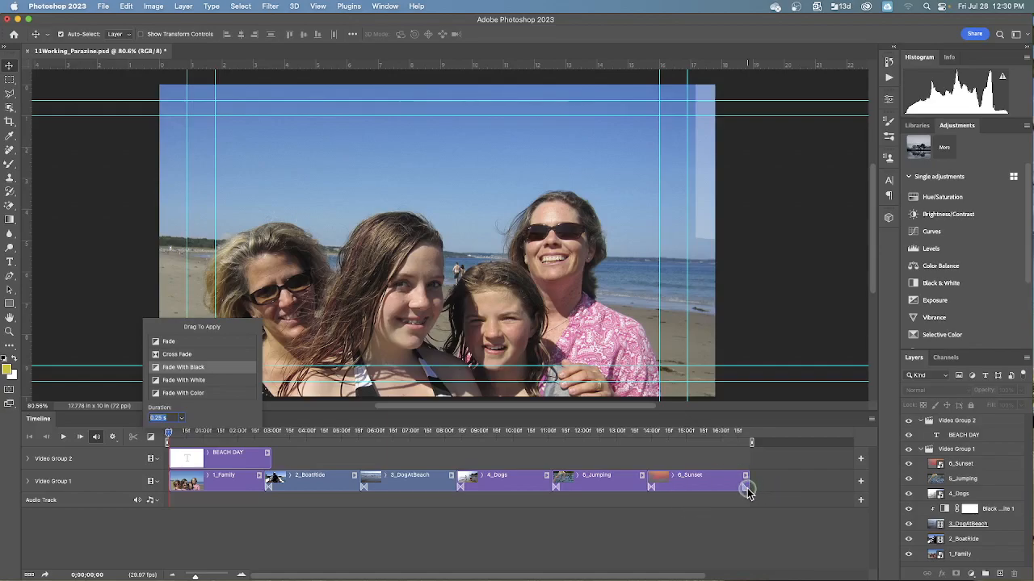
# Step: Lengthen the Fade With Black at the end of 6_Sunset to about 1 second, play the video through, and save the document
pyautogui.moveTo(744, 488); pyautogui.dragTo(710, 489)
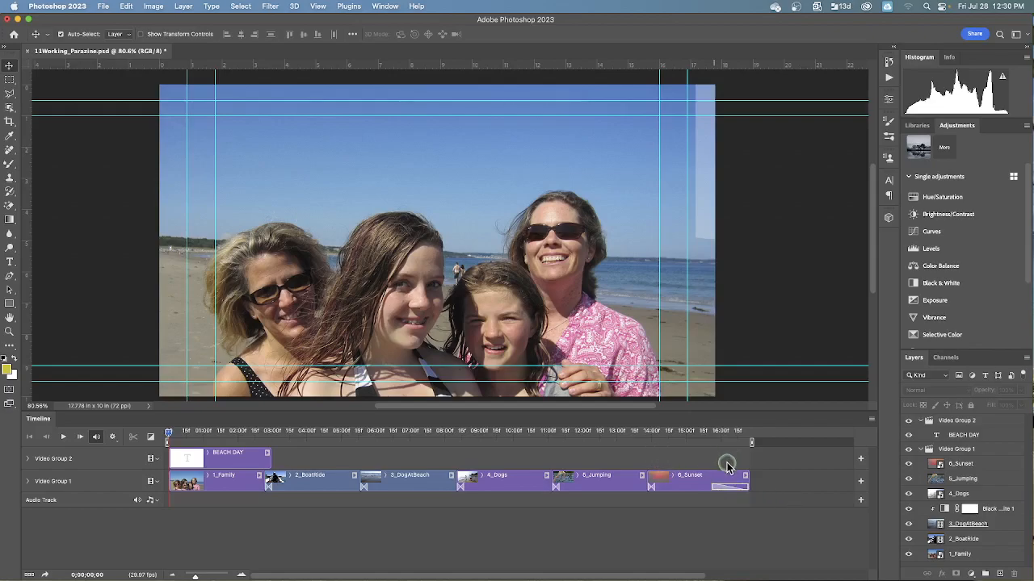
pyautogui.click(63, 437)
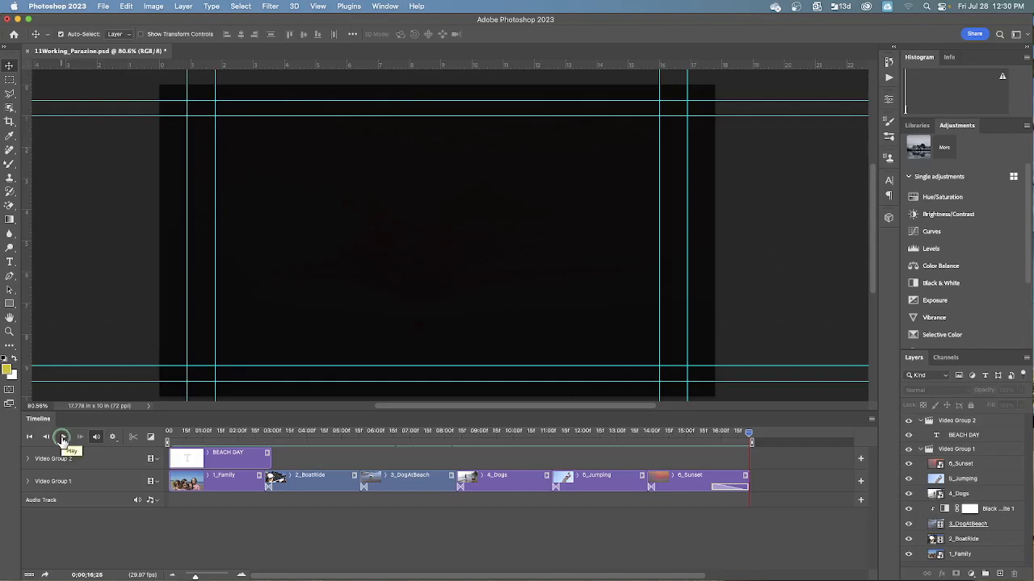
pyautogui.click(104, 7)
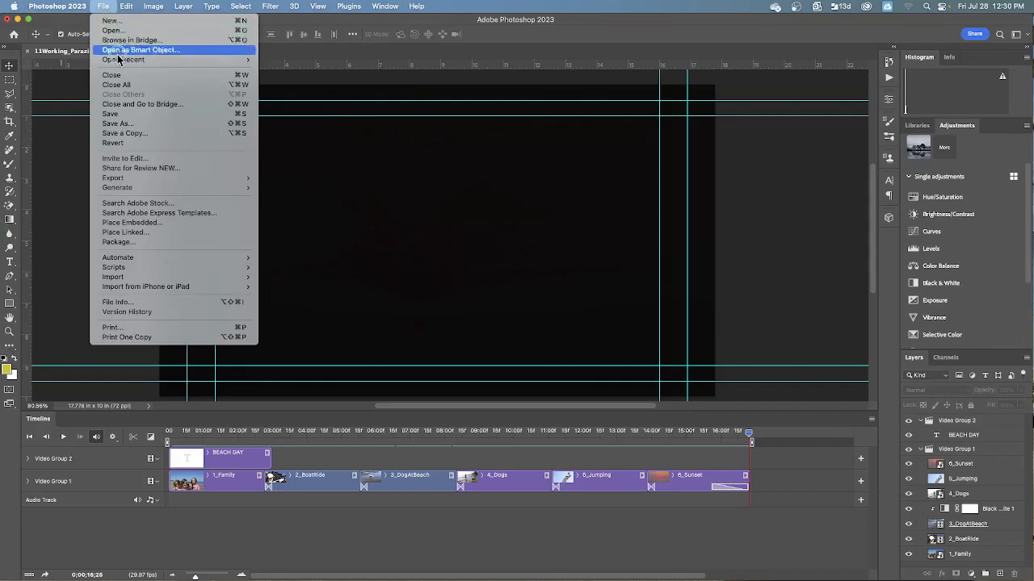
pyautogui.click(121, 114)
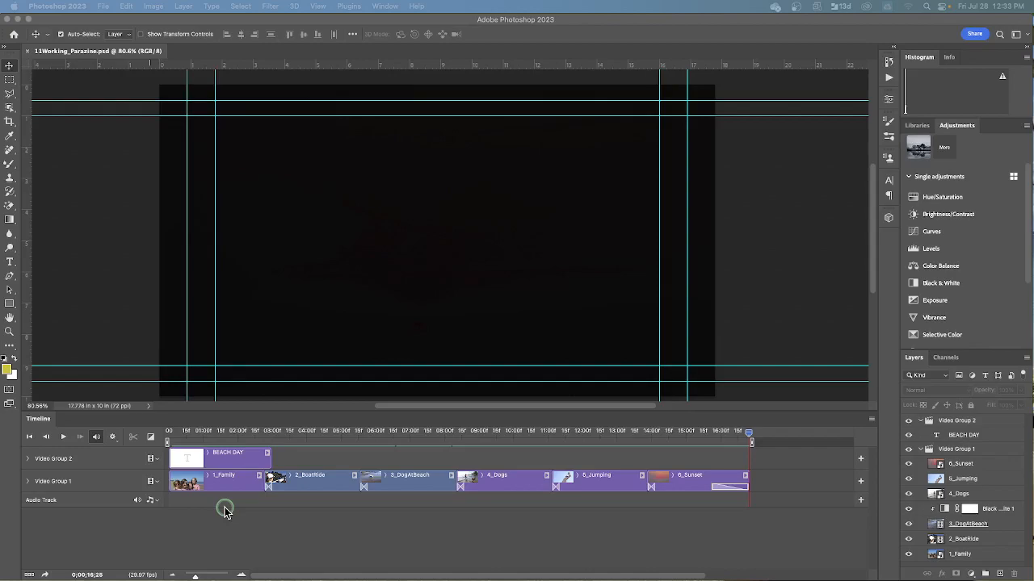
# Step: Add beachsong.mp3 from the Lesson11 folder to the audio track
pyautogui.click(152, 501)
pyautogui.click(153, 502)
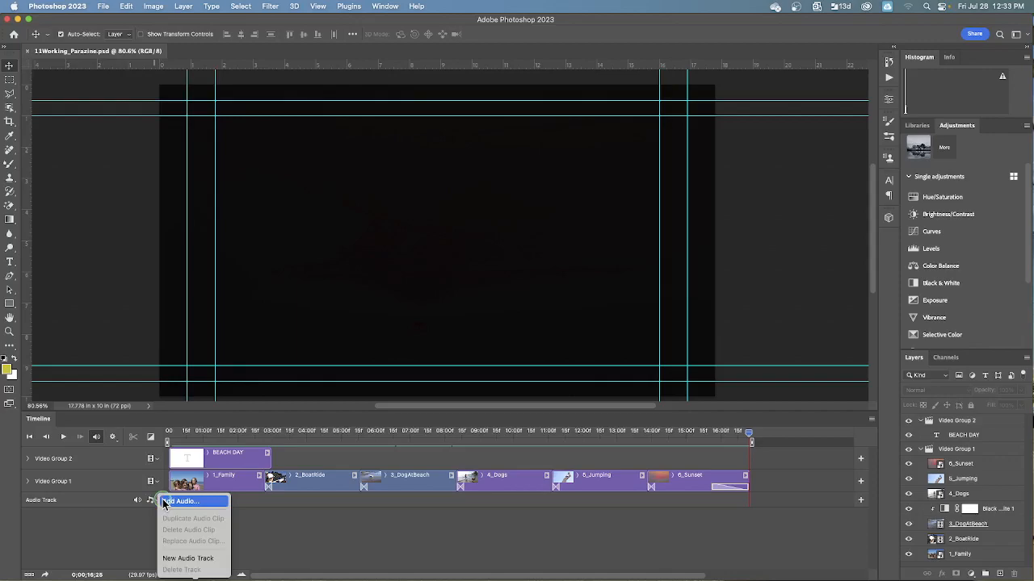
pyautogui.click(163, 501)
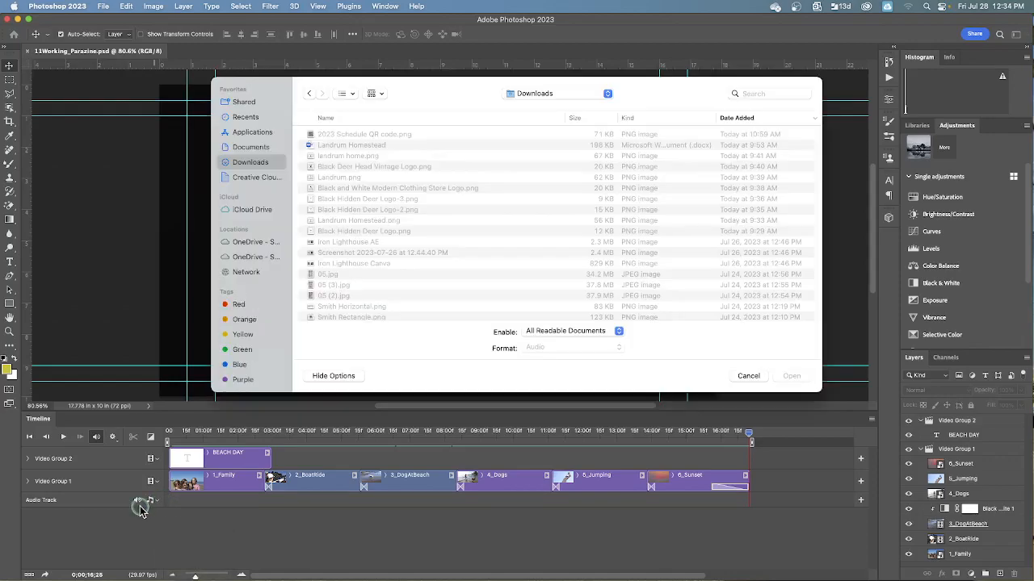
pyautogui.click(520, 93)
pyautogui.click(535, 196)
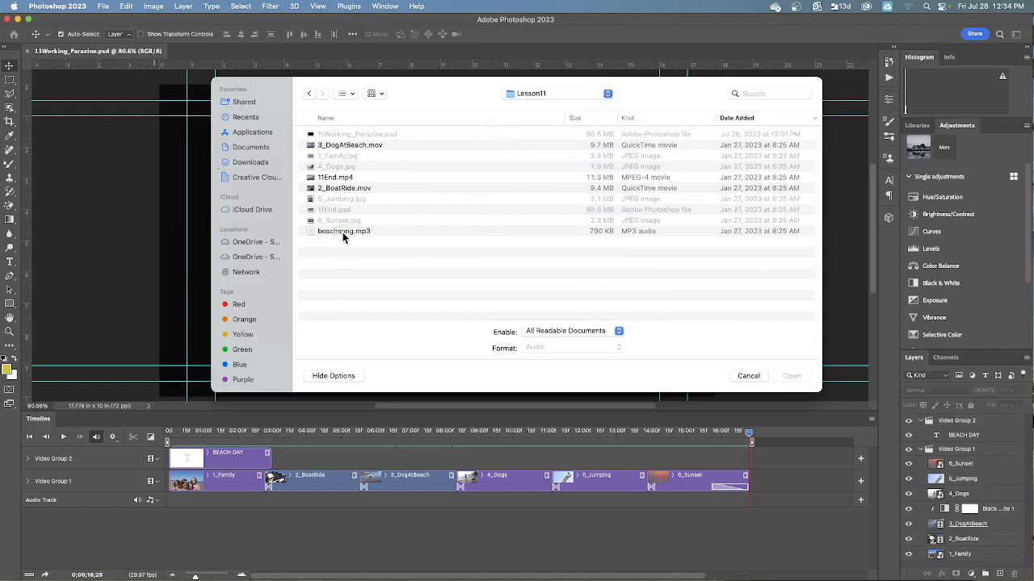
pyautogui.click(342, 233)
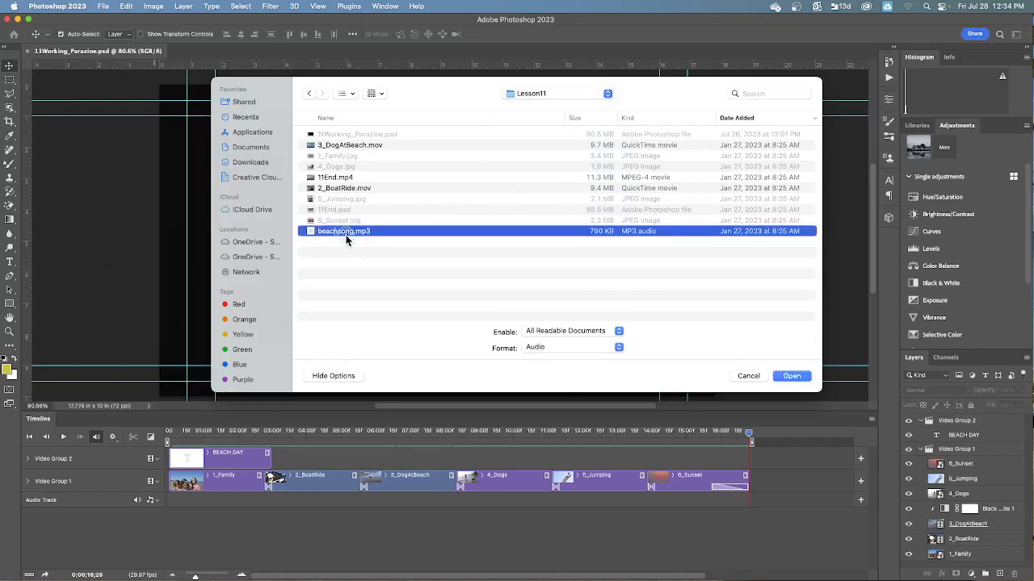
pyautogui.click(788, 376)
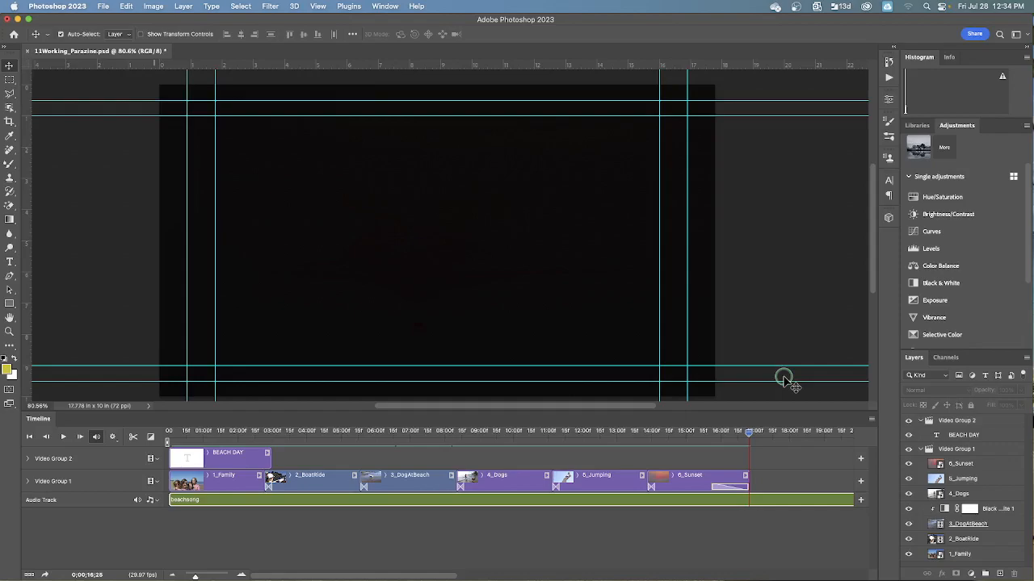
# Step: Split the beachsong audio clip just past the end of 6_Sunset and delete the excess audio after the split
pyautogui.moveTo(747, 433); pyautogui.dragTo(750, 436)
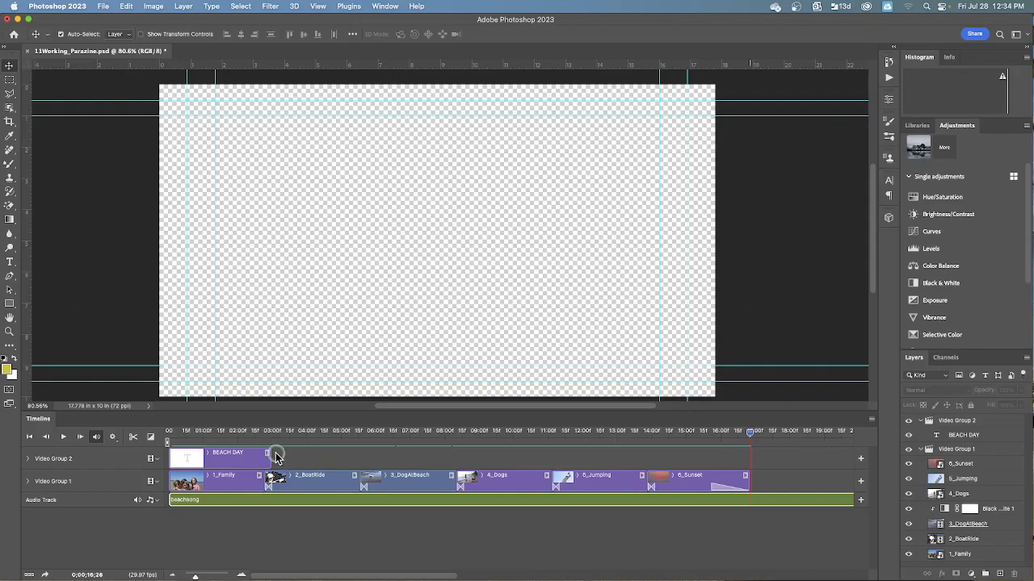
pyautogui.click(133, 436)
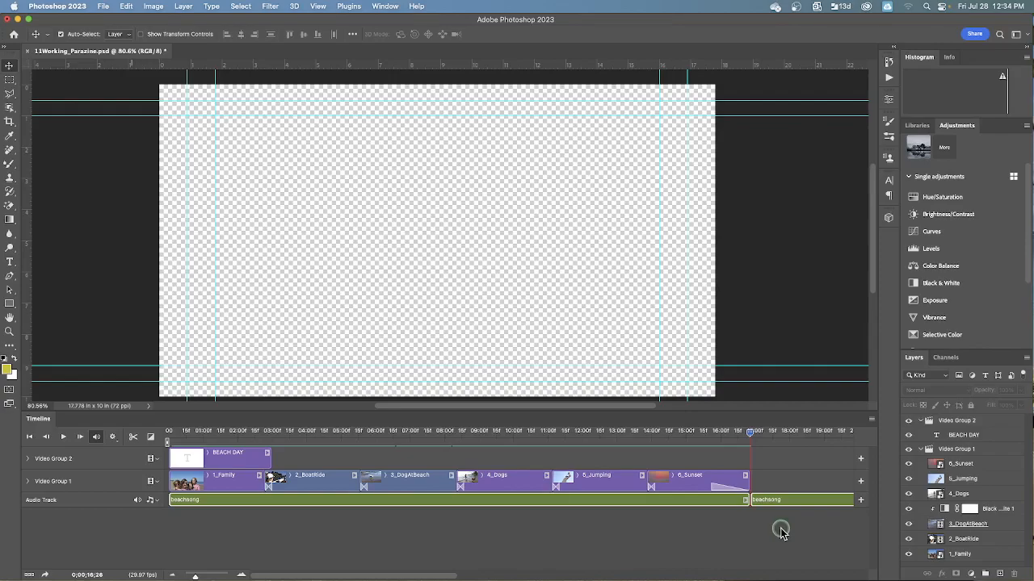
pyautogui.click(817, 501)
pyautogui.press('Delete')
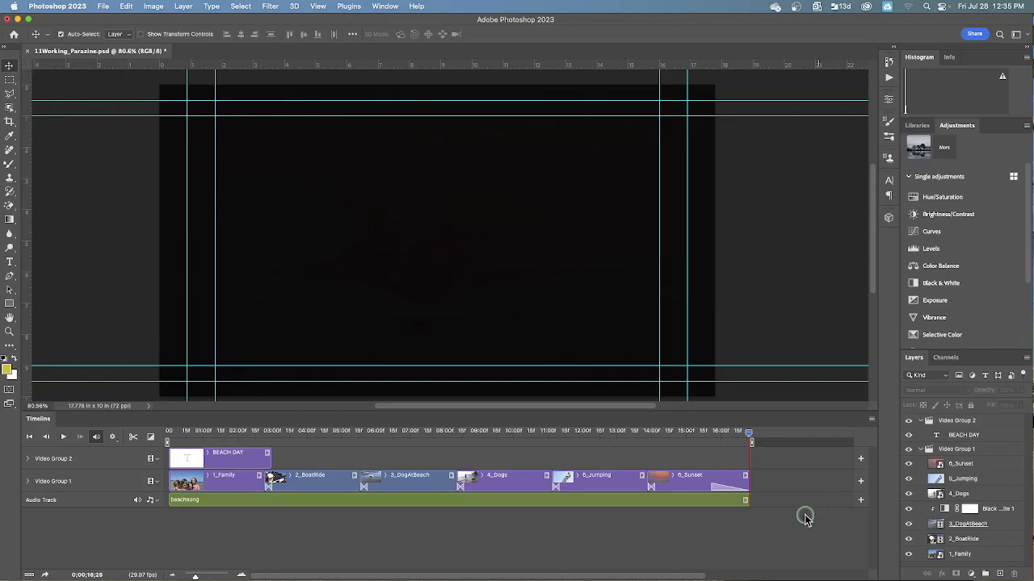
# Step: Set the beachsong clip's fade-in to 3 seconds and fade-out to 5 seconds, and save the document
pyautogui.moveTo(871, 576)
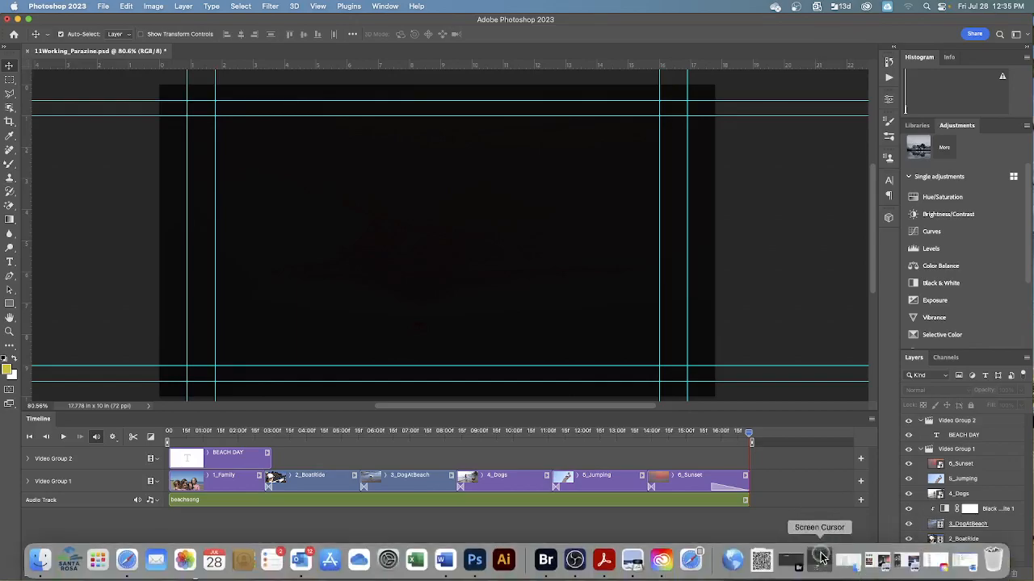
pyautogui.click(744, 500)
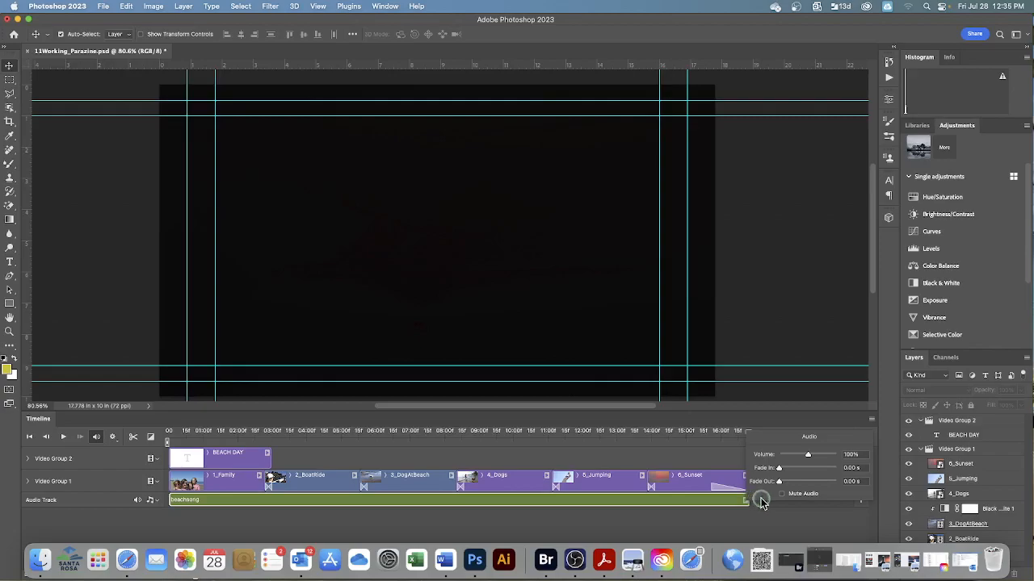
pyautogui.click(840, 469)
pyautogui.write('3')
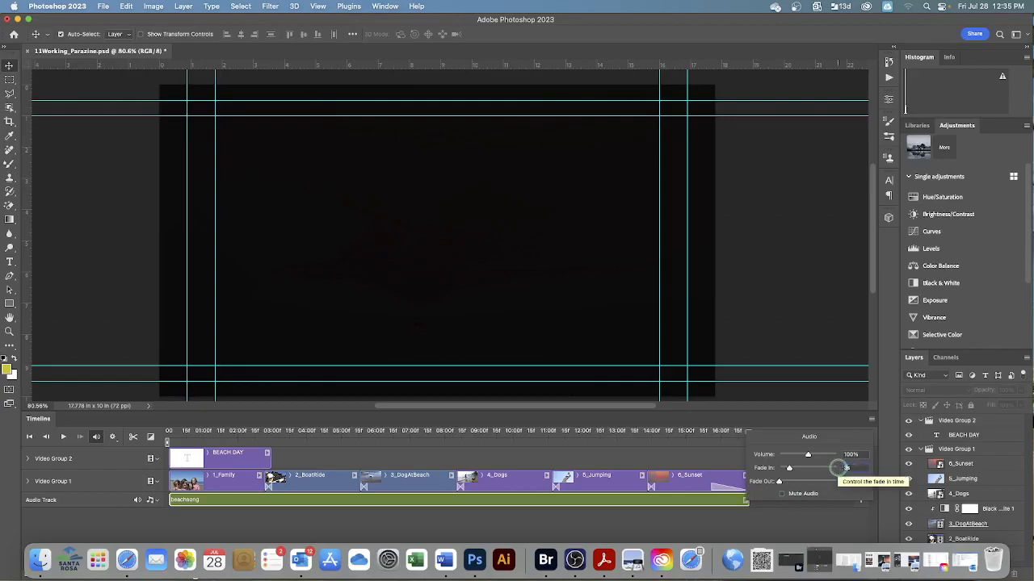
pyautogui.click(859, 482)
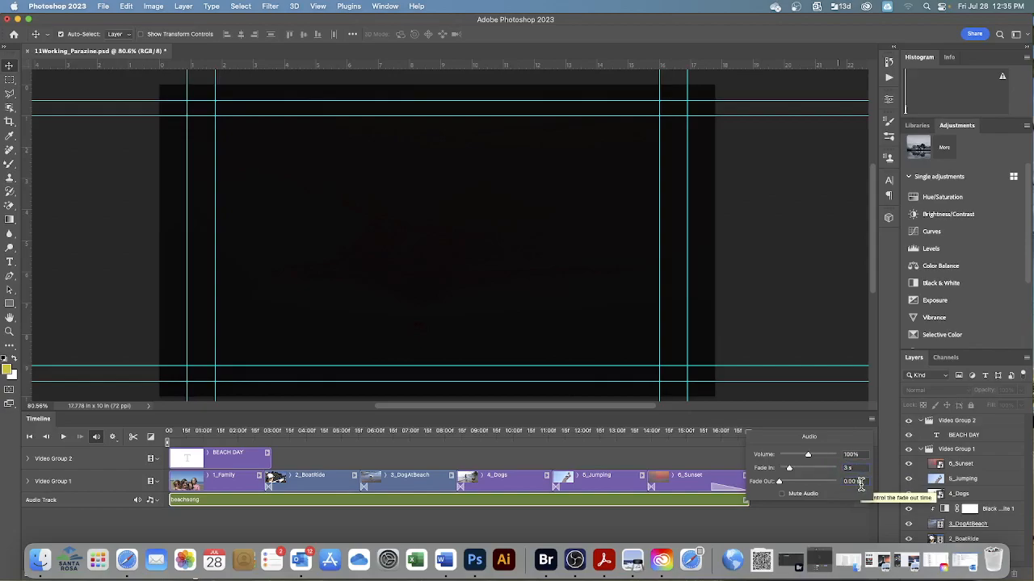
pyautogui.write('5')
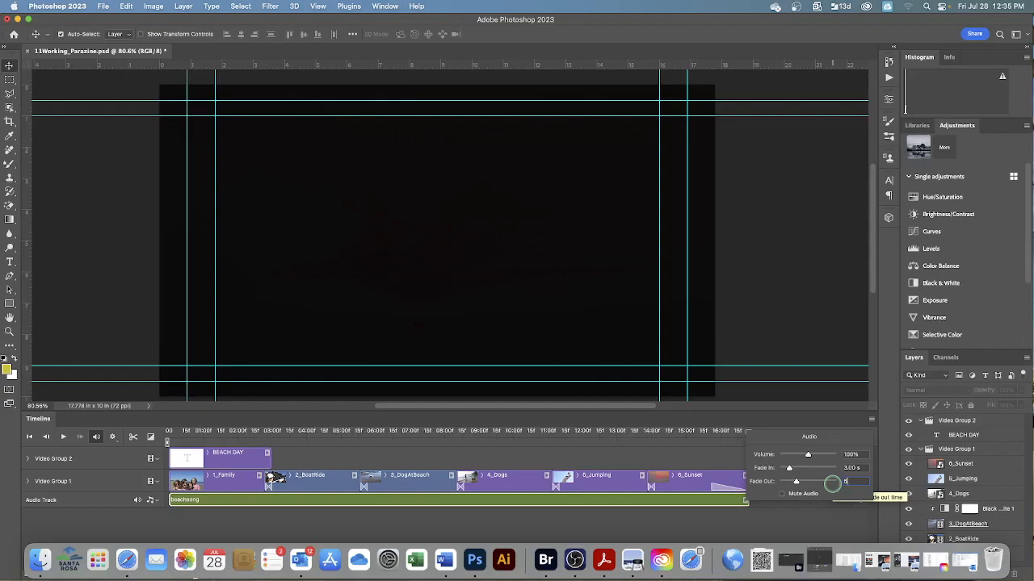
pyautogui.click(788, 529)
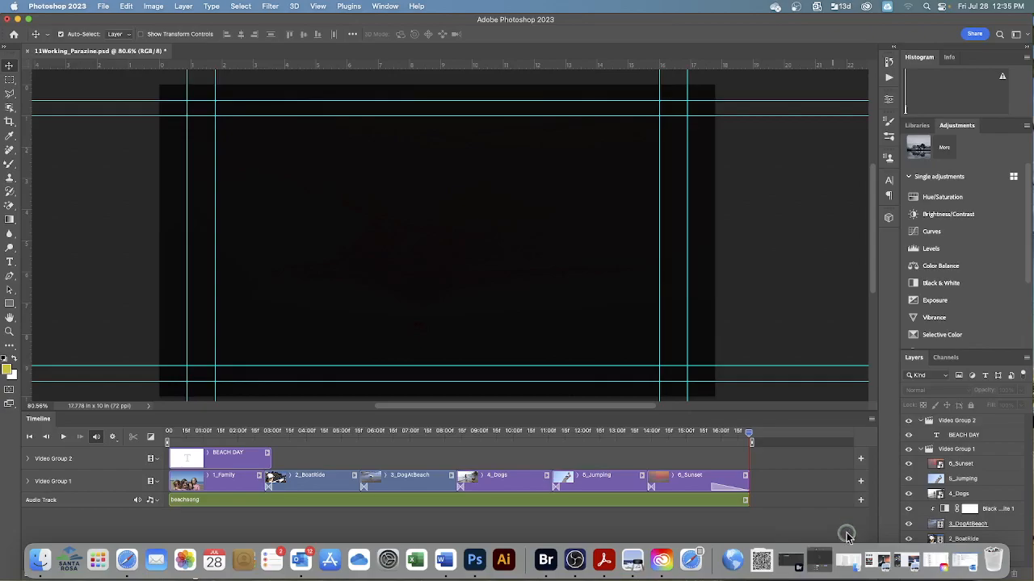
pyautogui.click(103, 6)
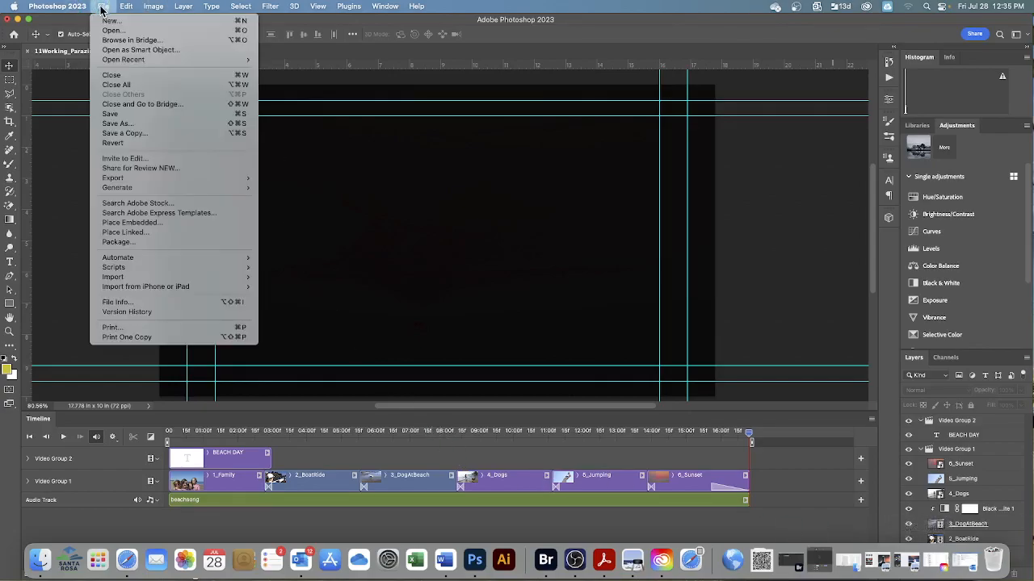
pyautogui.click(109, 114)
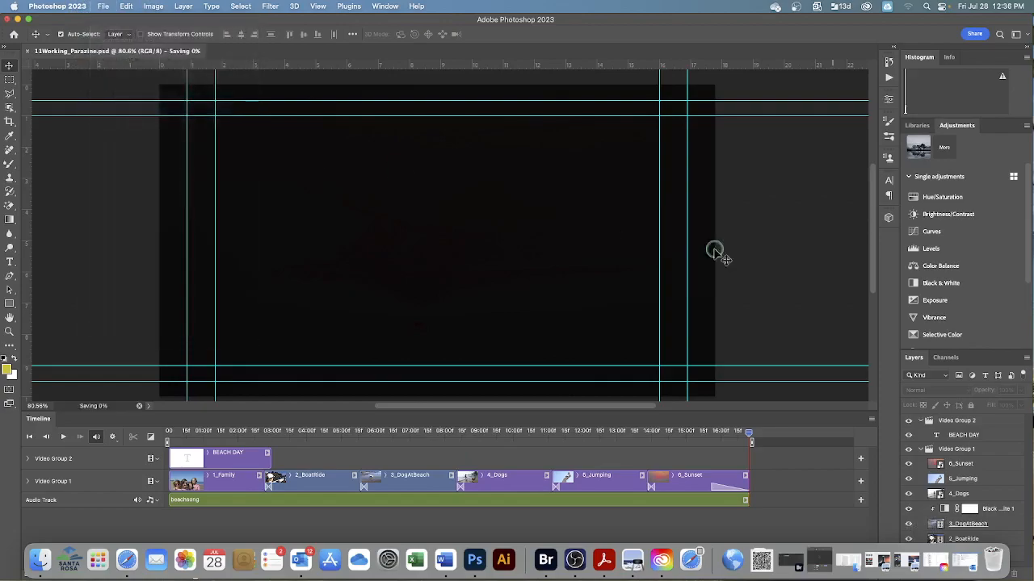